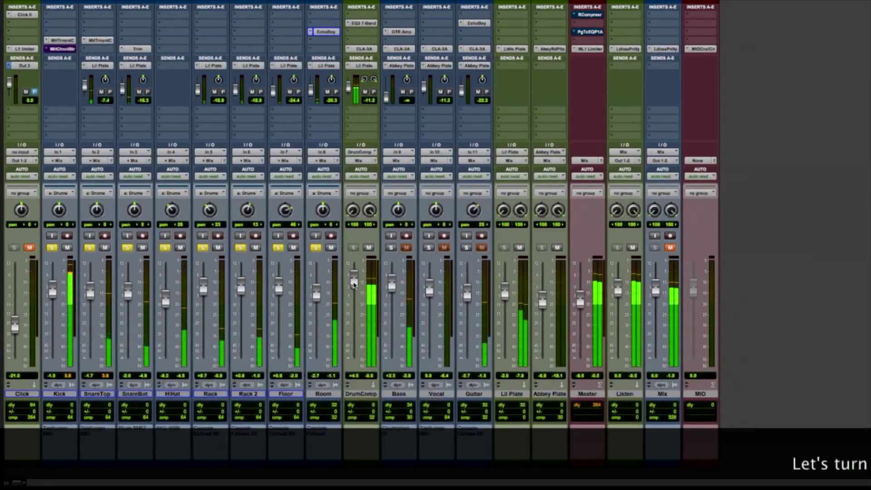
# Pull the DrumComp fader fully down, mute the Lil Plate return, and solo only the Kick.
pyautogui.moveTo(354, 283); pyautogui.dragTo(345, 375)
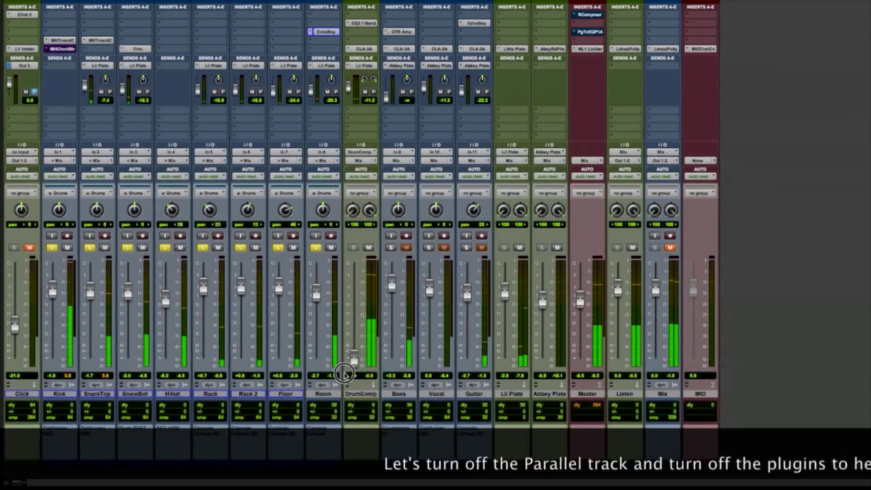
pyautogui.click(519, 247)
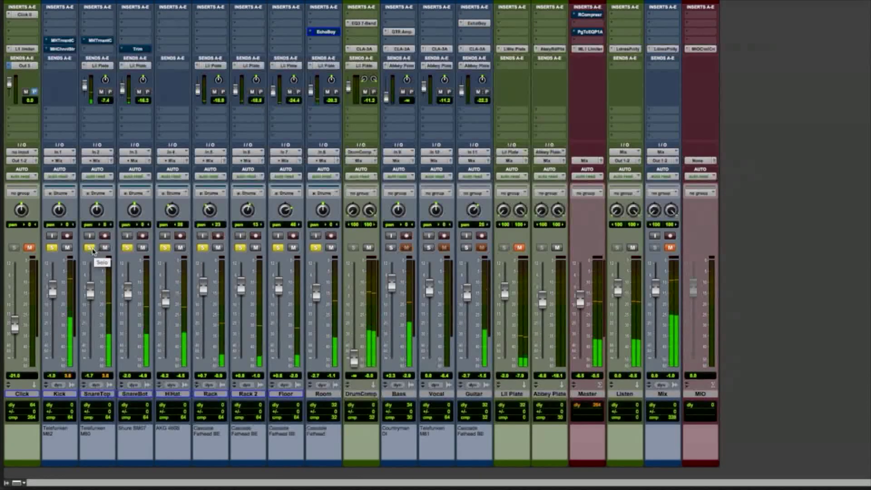
pyautogui.click(51, 248)
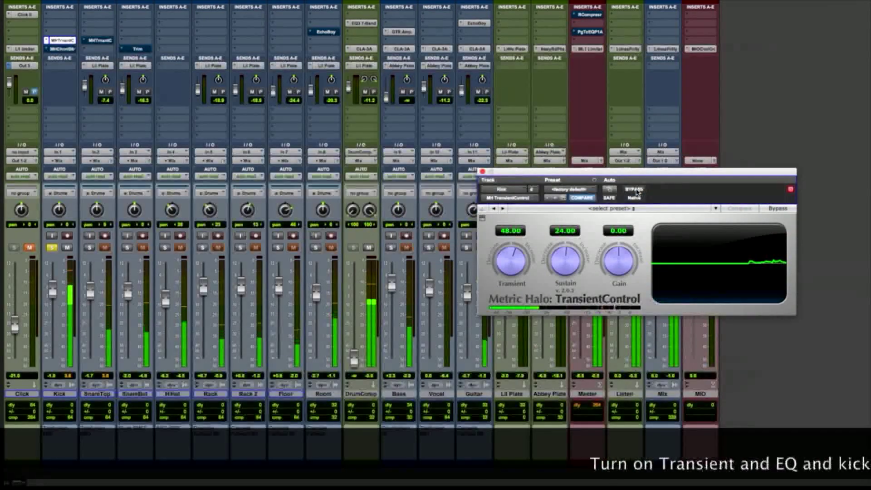
# Open the Kick's ChannelStrip3 plug-in and move its window clear of the mixer.
pyautogui.click(60, 49)
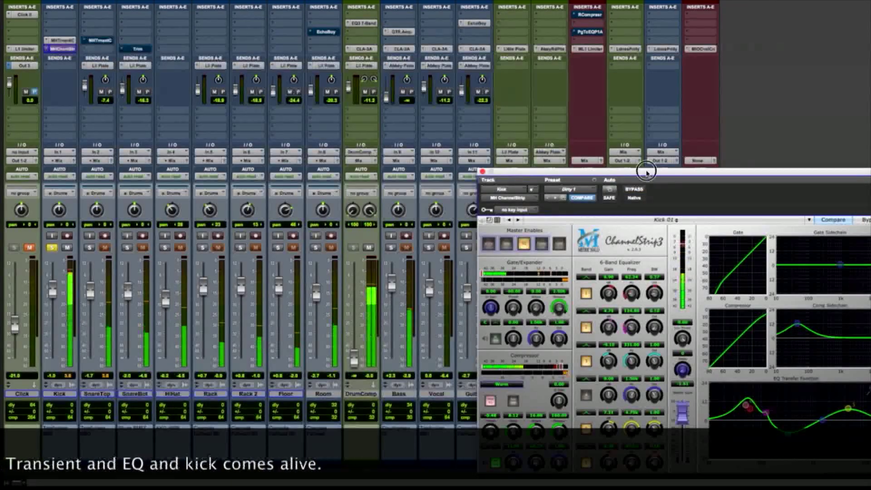
pyautogui.moveTo(647, 175); pyautogui.dragTo(620, 34)
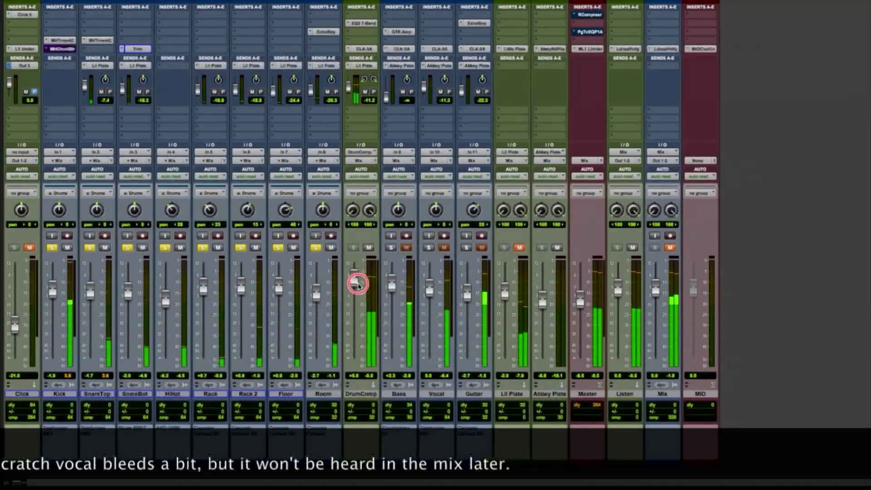
# Fine-tune the DrumComp fader down to about +4.7 dB.
pyautogui.moveTo(358, 285); pyautogui.dragTo(360, 291)
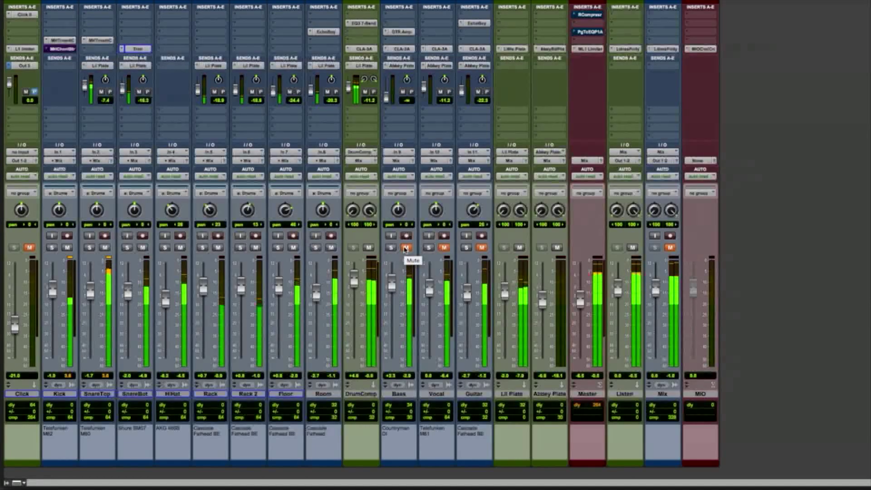
# Unmute and solo the Bass, and bypass the Guitar's CLA-3A to hear it dry.
pyautogui.click(405, 247)
pyautogui.click(391, 247)
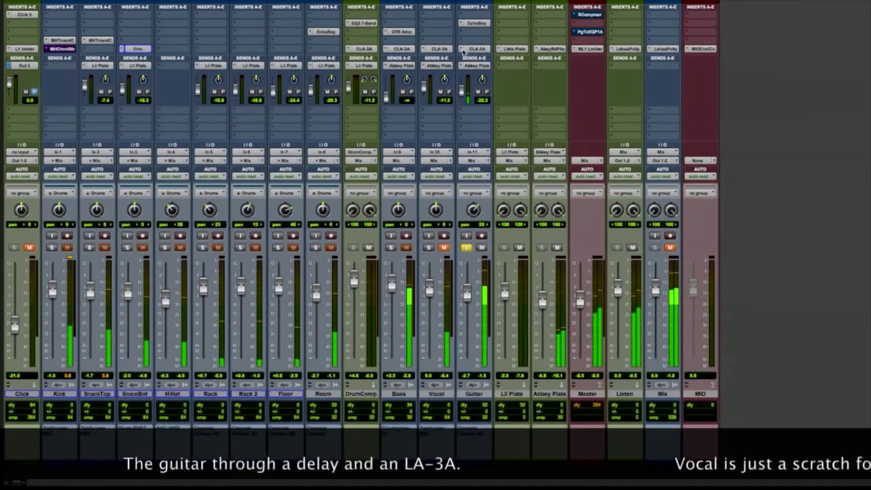
pyautogui.click(479, 50)
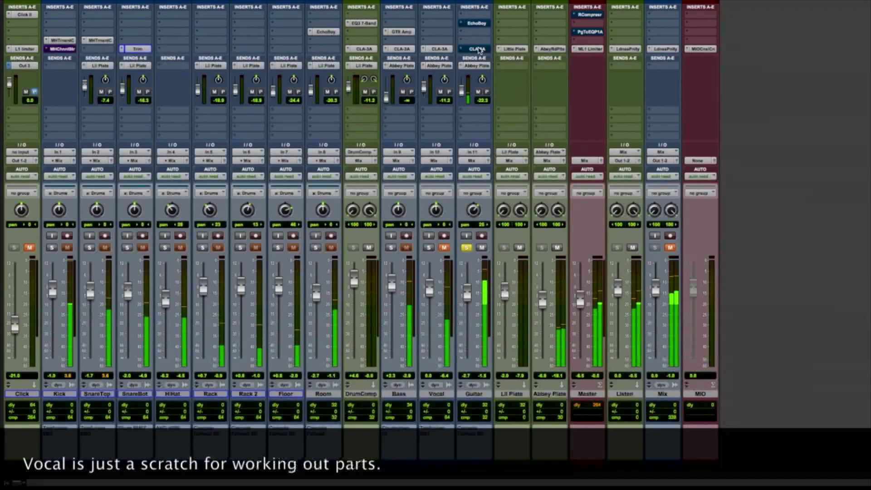
# Open the Guitar's CLA-3A, switch it back on, and move its window off the inserts.
pyautogui.click(479, 50)
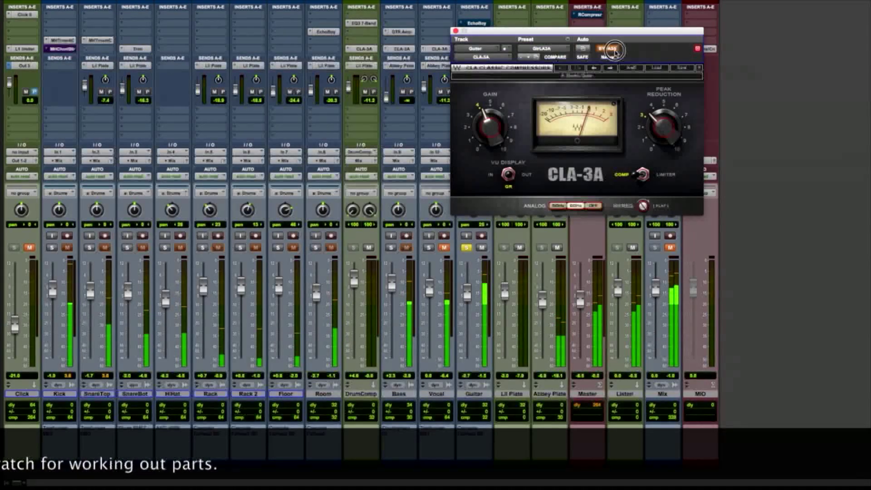
pyautogui.click(607, 48)
pyautogui.click(525, 34)
pyautogui.moveTo(526, 35); pyautogui.dragTo(650, 86)
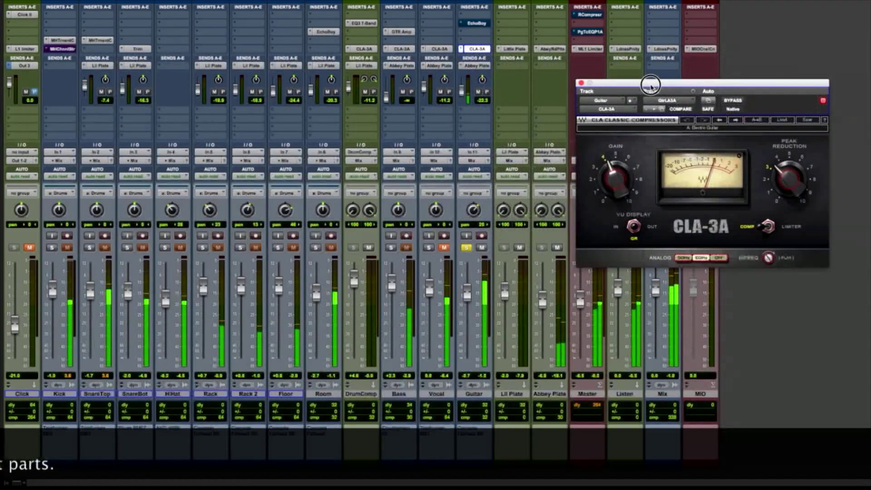
# Show the Guitar's EchoBoy delay plug-in, bring it fully into view, then close it.
pyautogui.click(477, 24)
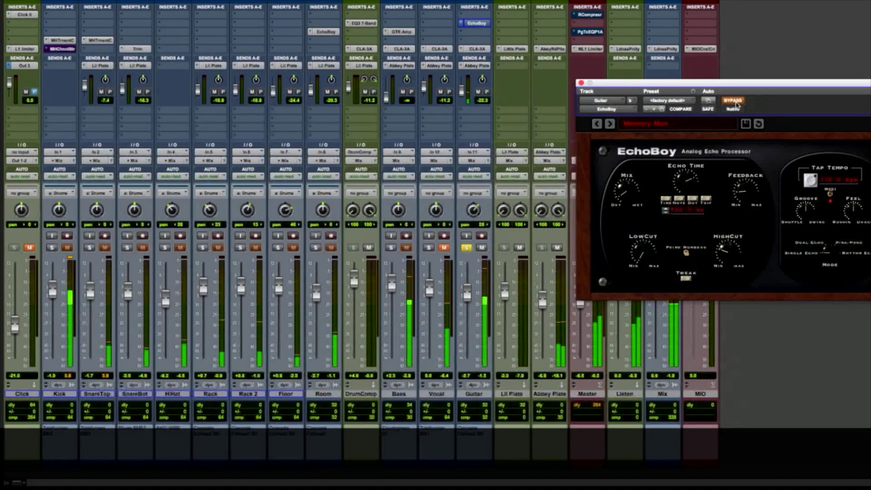
pyautogui.moveTo(752, 80); pyautogui.dragTo(591, 89)
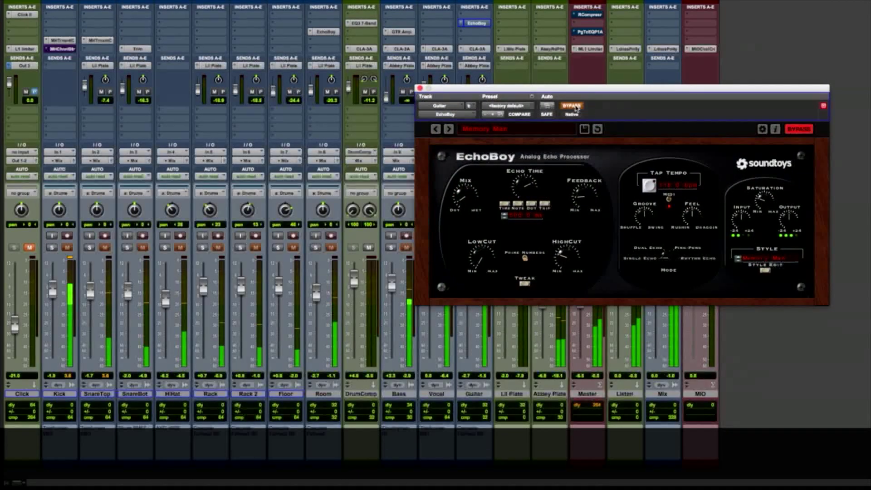
pyautogui.click(419, 89)
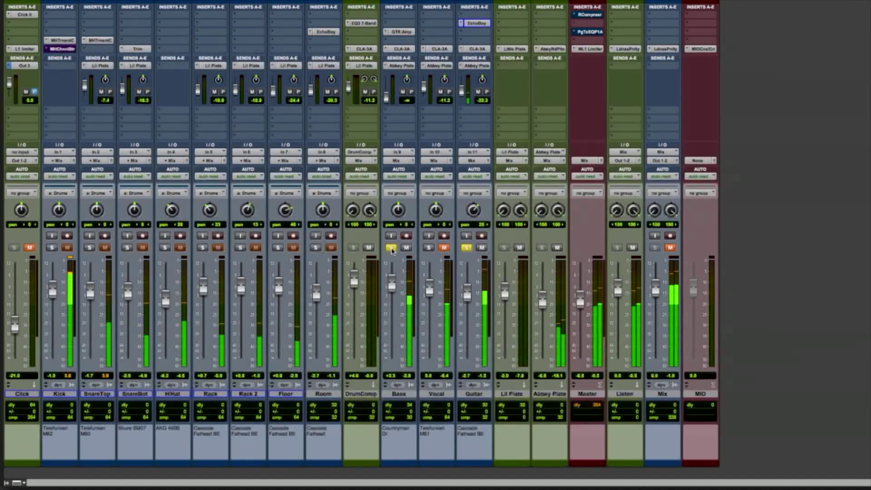
# Unsolo the Guitar, unmute and solo the Vocal scratch, then unsolo it for the full mix.
pyautogui.click(465, 248)
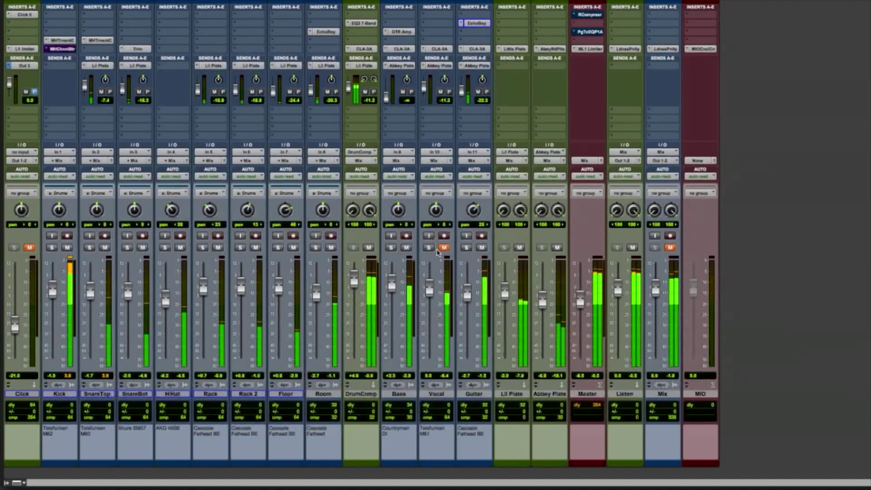
pyautogui.click(445, 249)
pyautogui.click(428, 248)
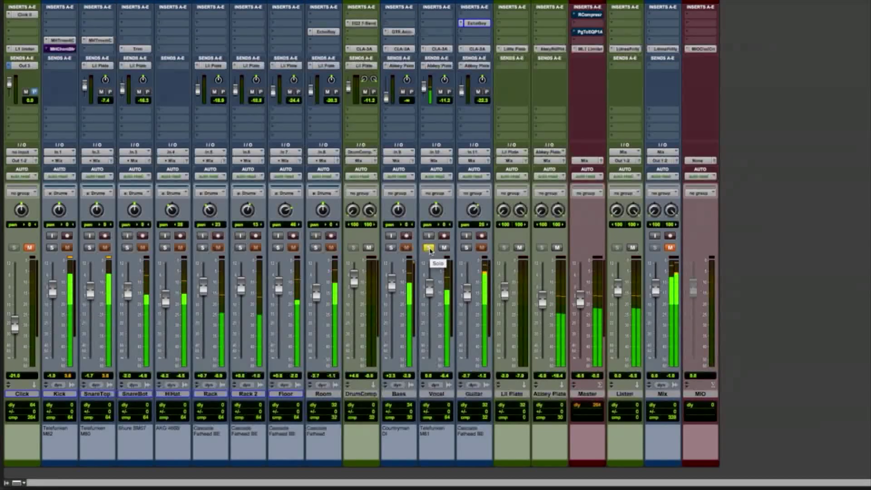
pyautogui.click(429, 247)
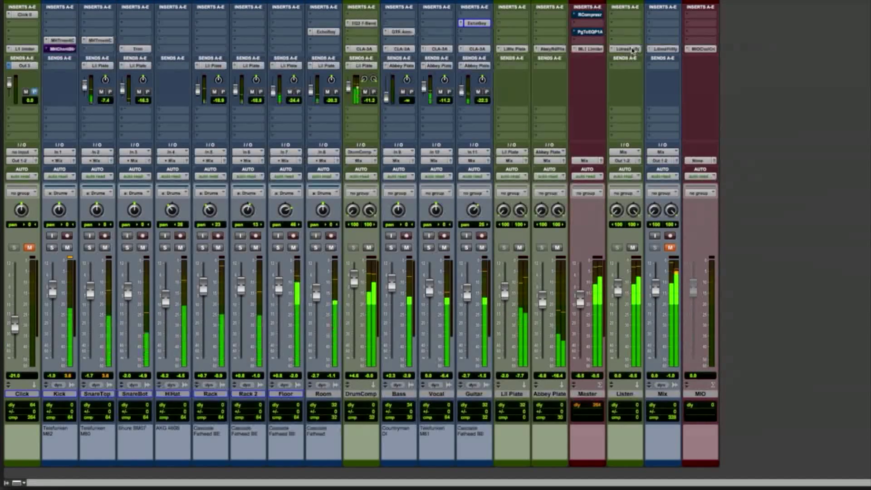
pyautogui.click(589, 49)
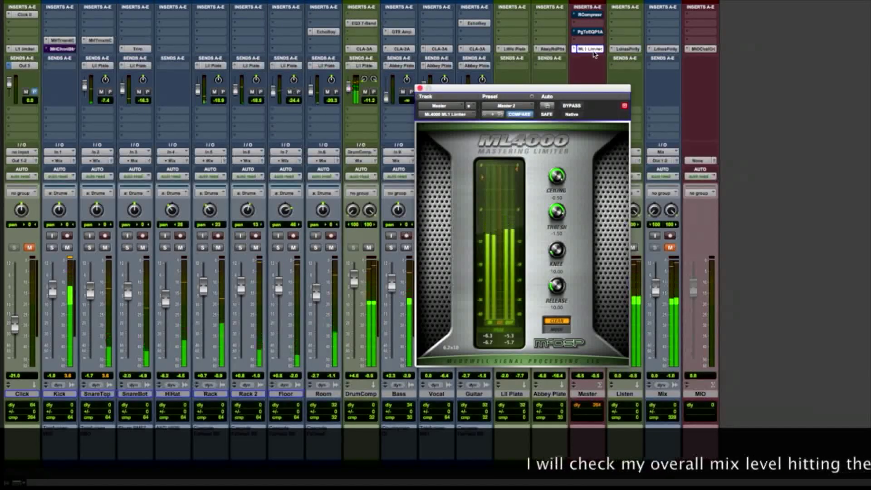
# Close the ML4000 limiter, then check and close the Listen track's Loudness Penalty Analyzer.
pyautogui.click(591, 49)
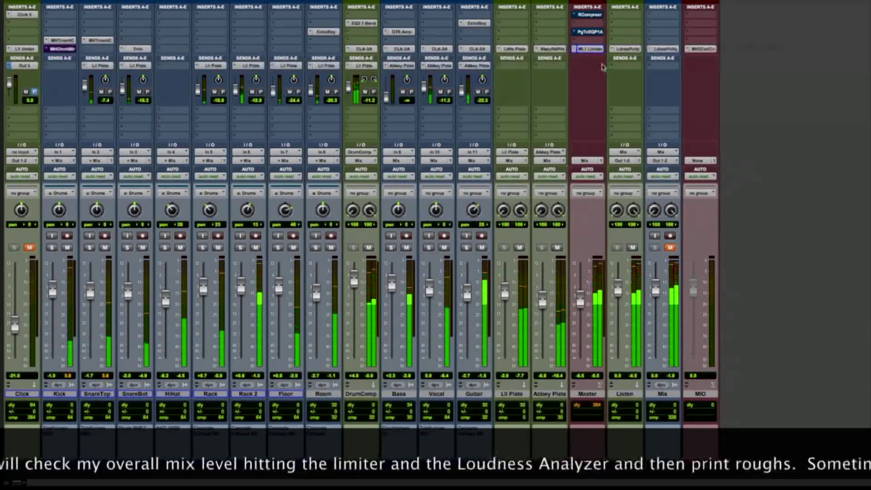
pyautogui.click(627, 49)
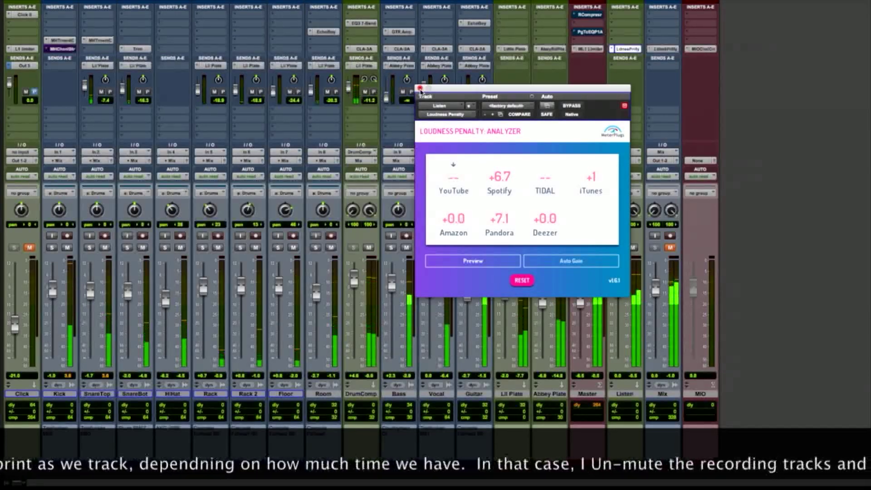
pyautogui.click(420, 89)
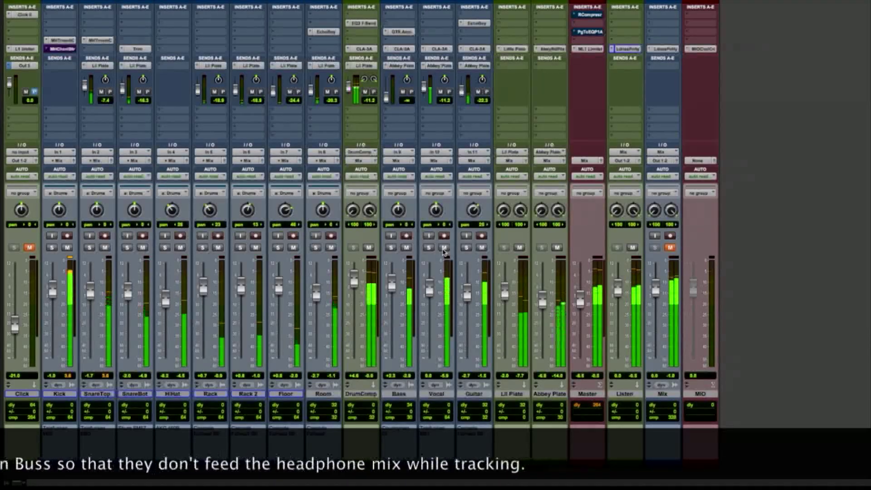
pyautogui.press('super+equal')
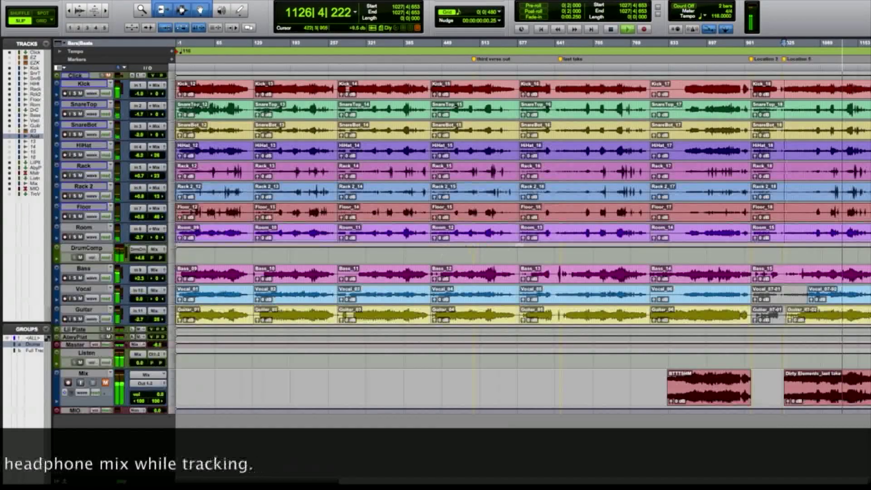
# Switch back and forth between the Mix and Edit windows with Cmd+=.
pyautogui.press('super+equal')
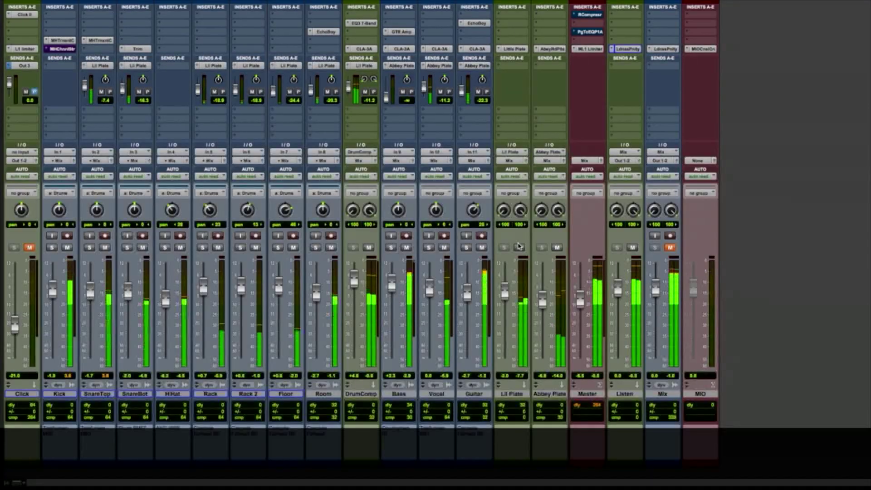
pyautogui.press('super+equal')
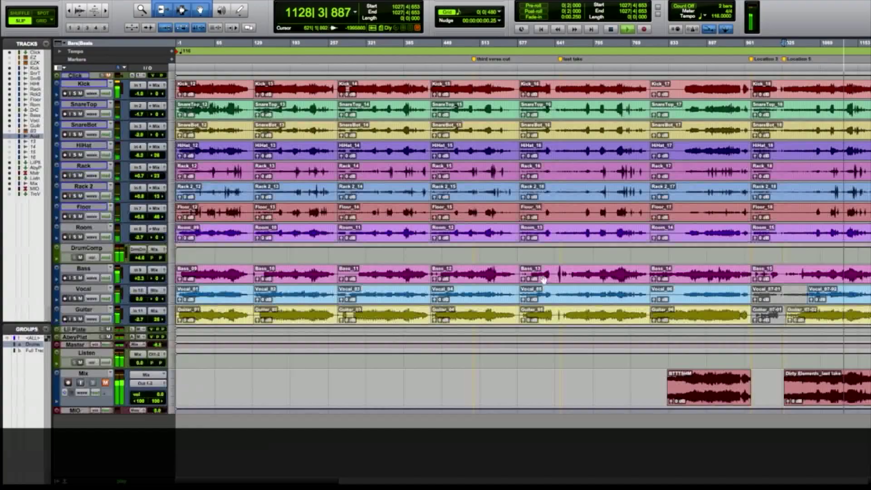
pyautogui.press('super+equal')
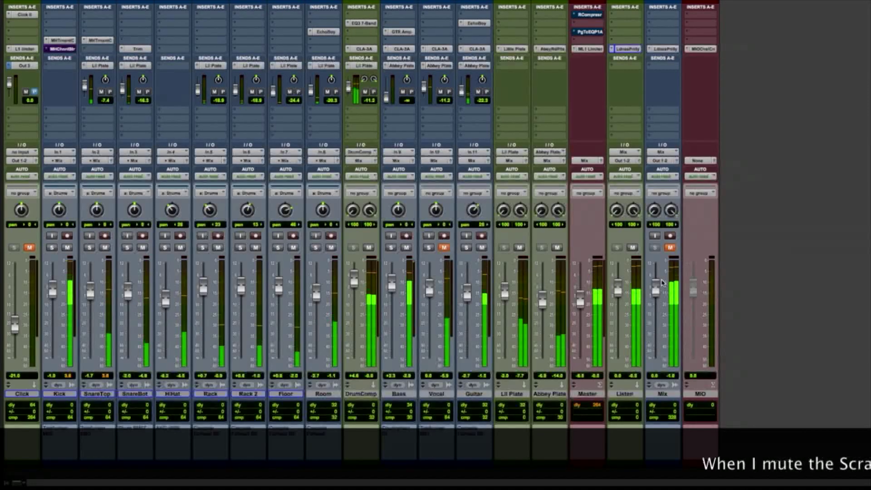
pyautogui.press('super+equal')
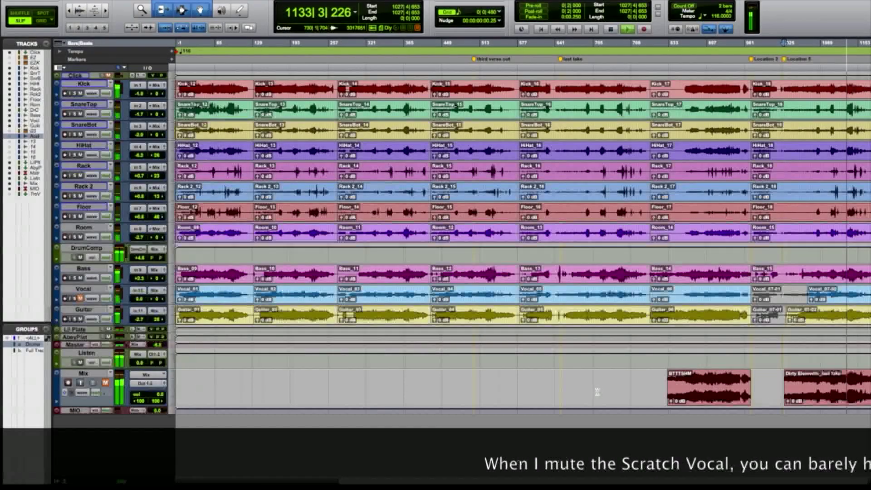
pyautogui.press('super+equal')
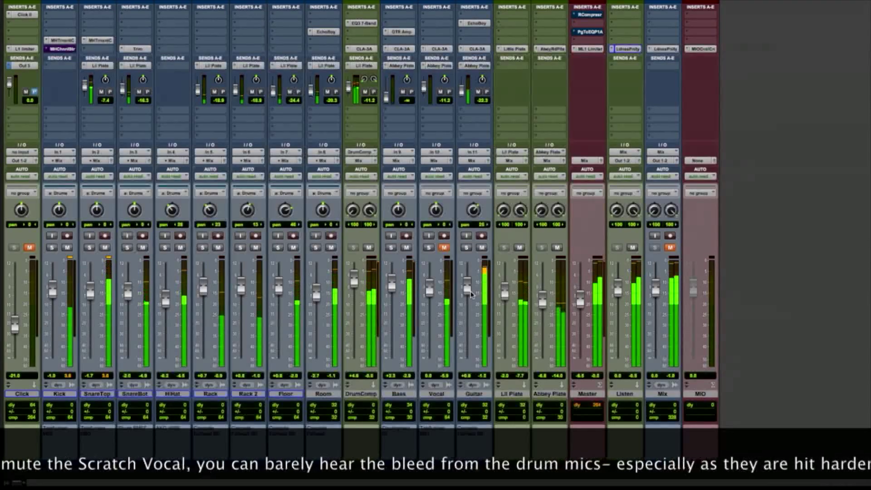
pyautogui.press('super+equal')
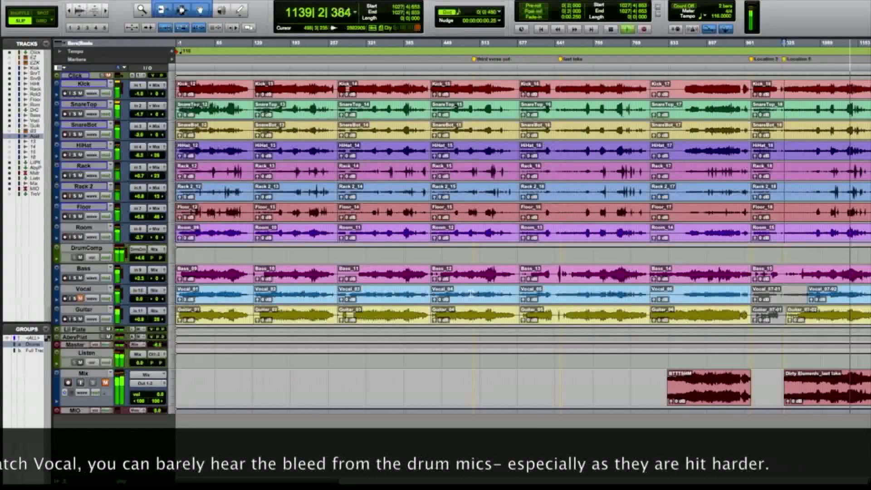
pyautogui.press('super+equal')
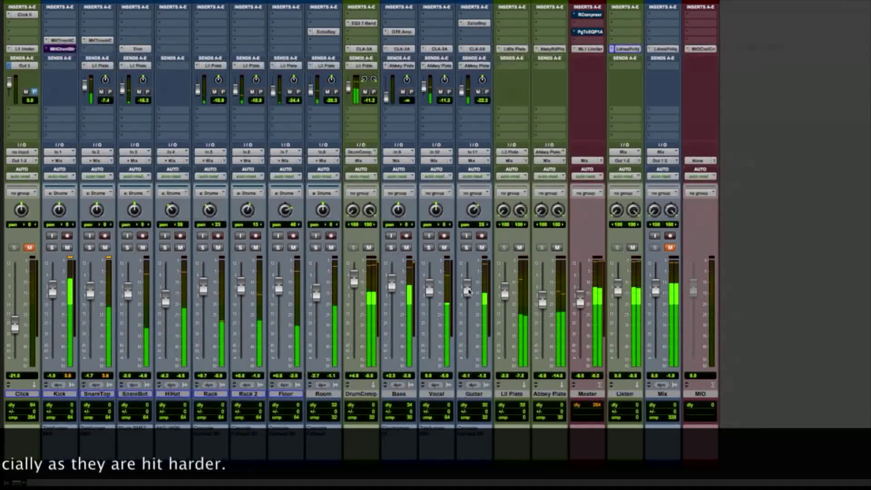
pyautogui.press('super+equal')
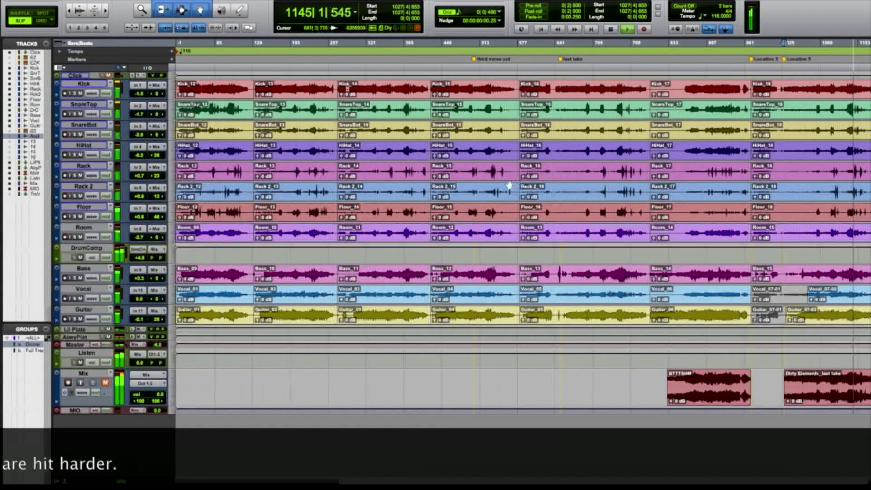
# Solo the Drums group and raise the Floor fader from +0.8 to +1.8.
pyautogui.click(76, 155)
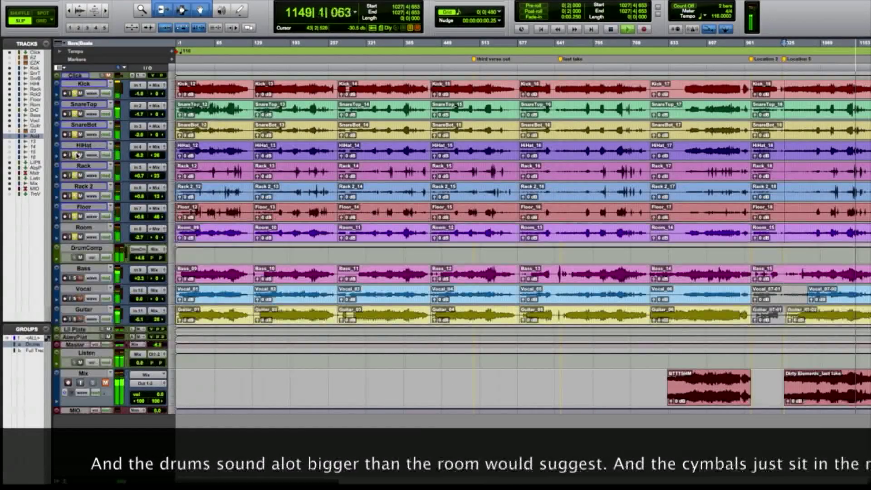
pyautogui.press('super+equal')
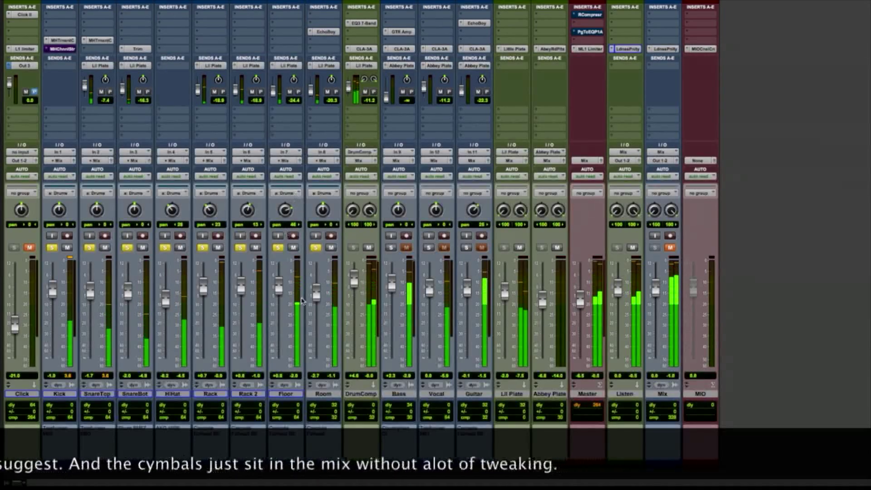
pyautogui.moveTo(279, 289); pyautogui.dragTo(202, 285)
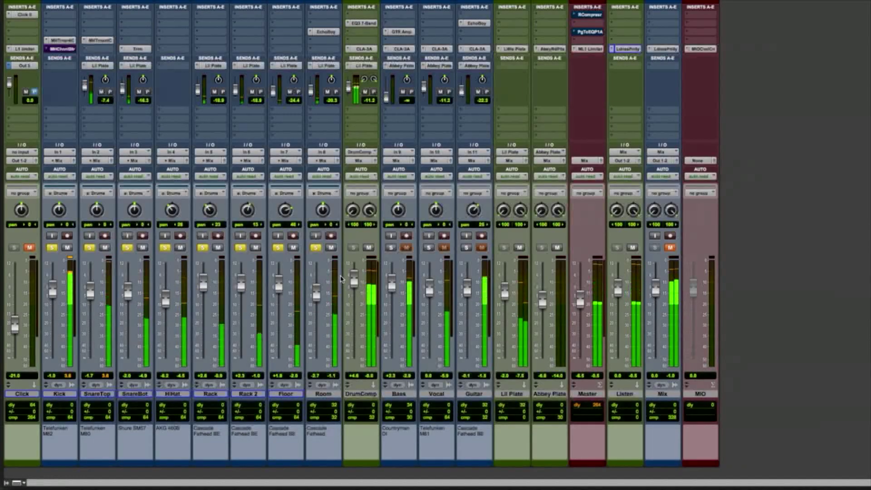